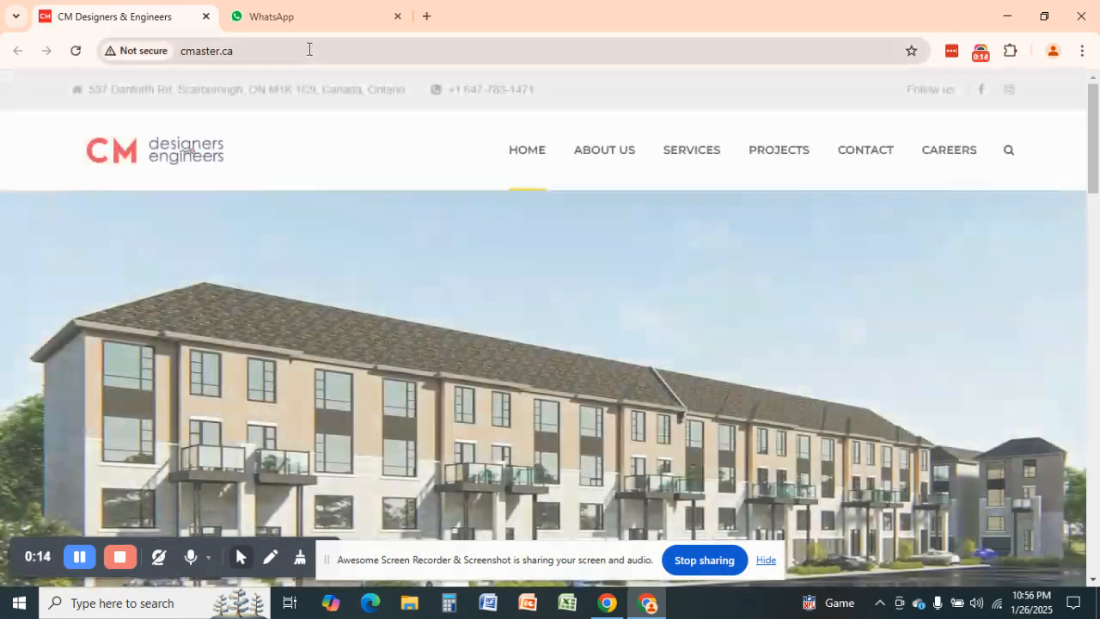
Inspect cmaster.ca's 'Not secure' connection details in Chrome's site information panel
{"action": "left_click", "coordinate": [312, 52]}
{"action": "left_click", "coordinate": [346, 53]}
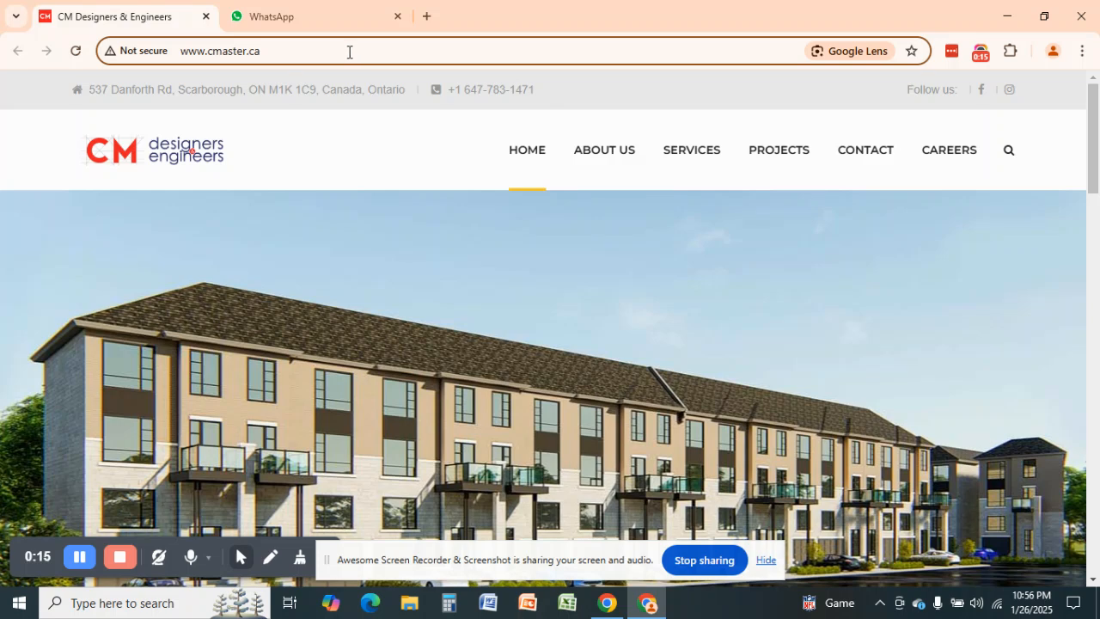
{"action": "left_click", "coordinate": [137, 53]}
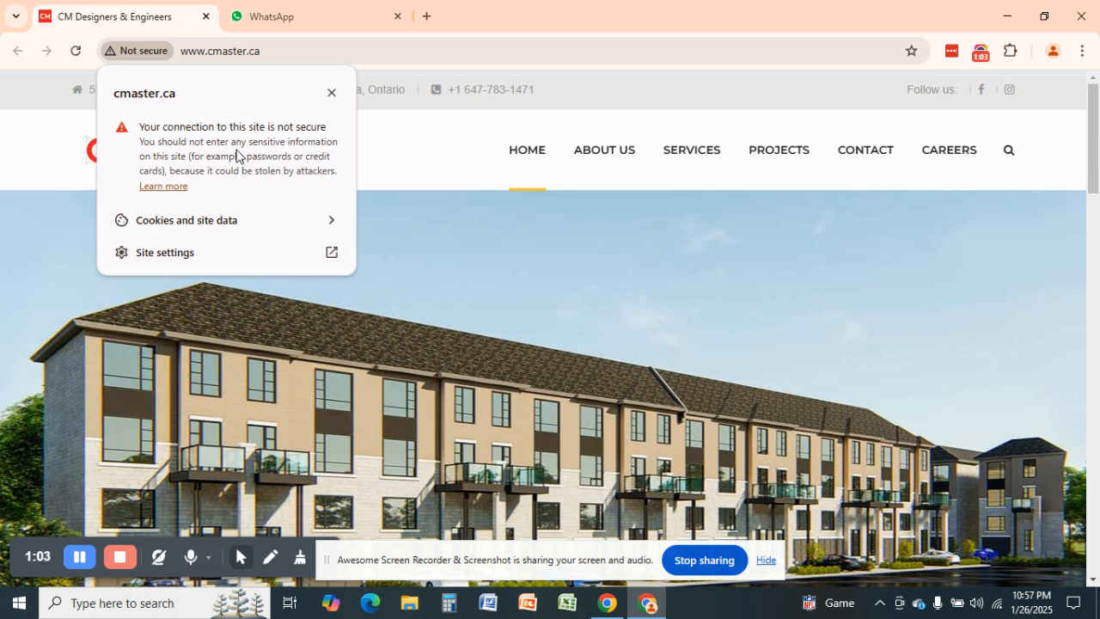
{"action": "left_click", "coordinate": [324, 53]}
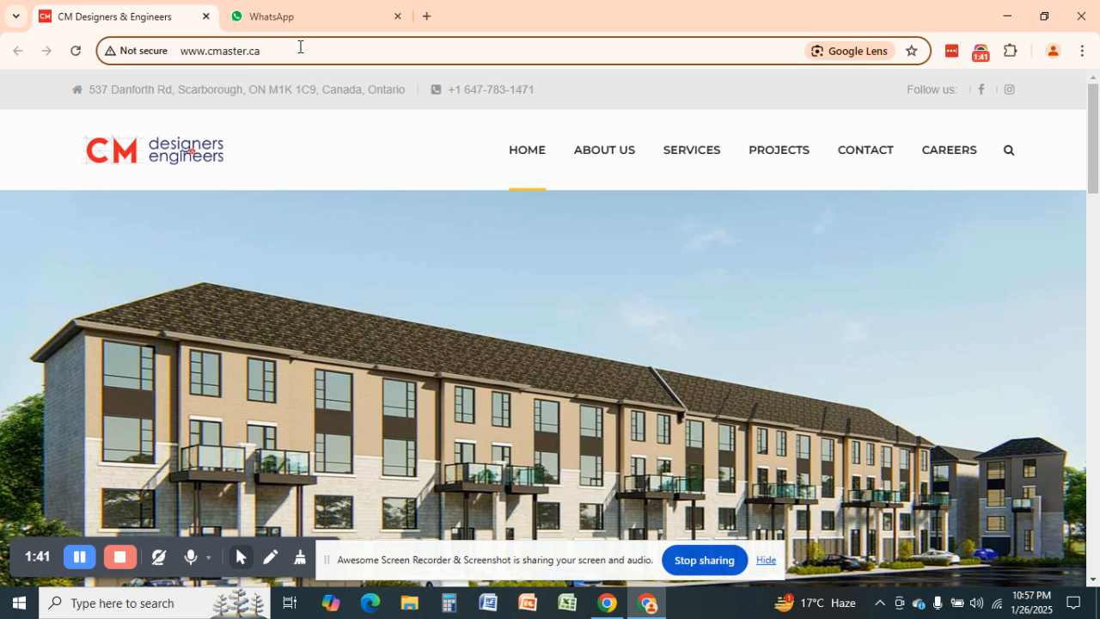
{"action": "left_click", "coordinate": [143, 50]}
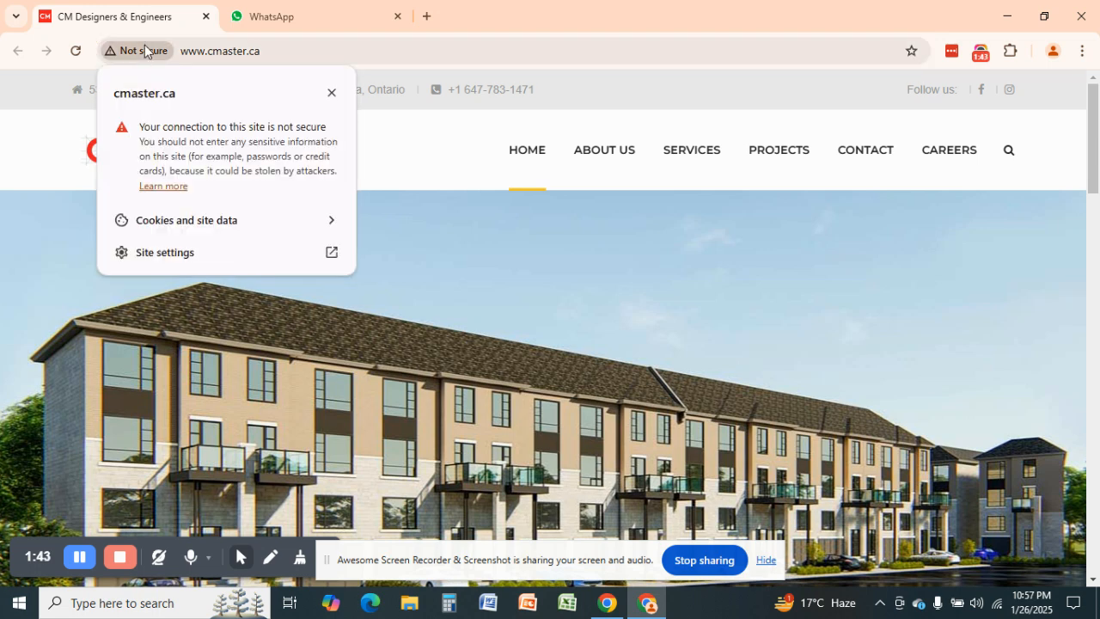
{"action": "left_click", "coordinate": [144, 50]}
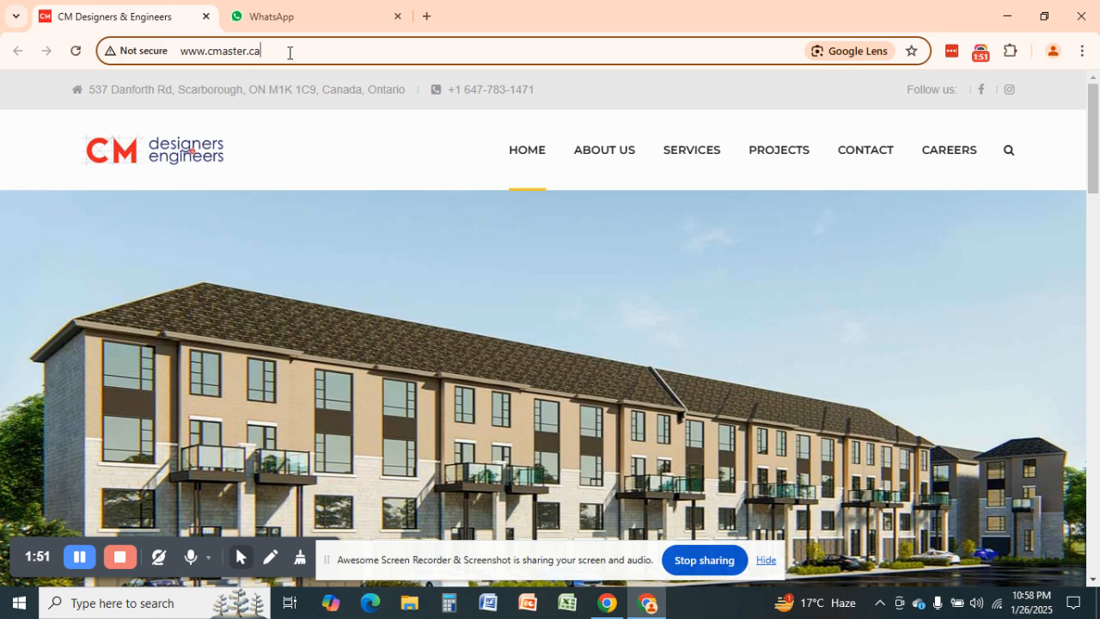
In a new tab, search Google for 'ssl for free' and open the SSL For Free website
{"action": "left_click", "coordinate": [426, 15]}
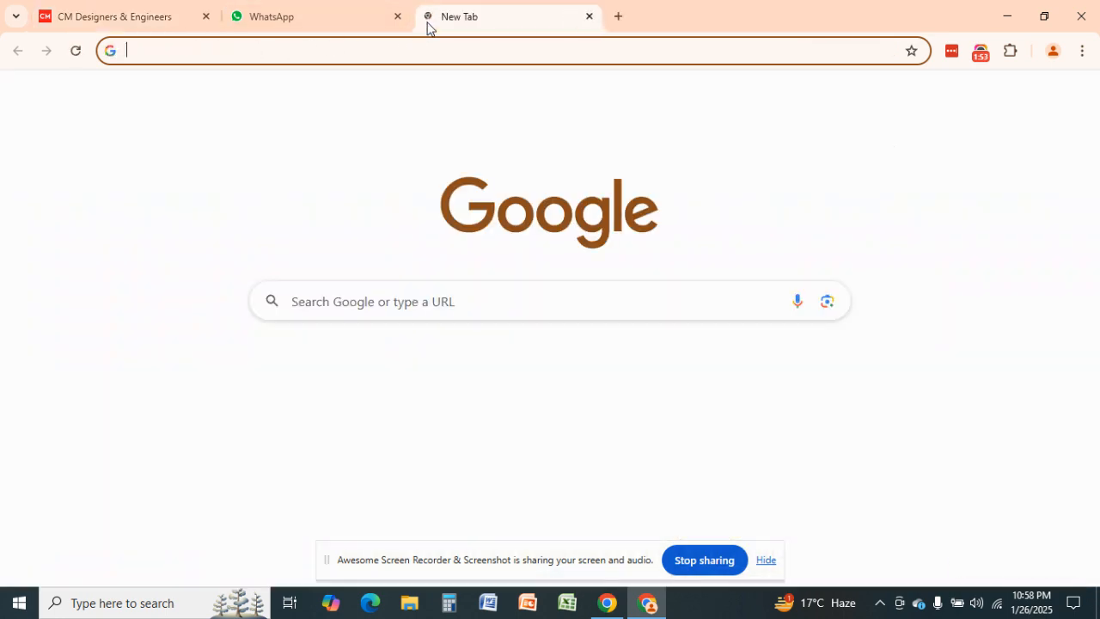
{"action": "type", "text": "ssl fr"}
{"action": "key", "text": "BackSpace"}
{"action": "type", "text": "or"}
{"action": "key", "text": "Return"}
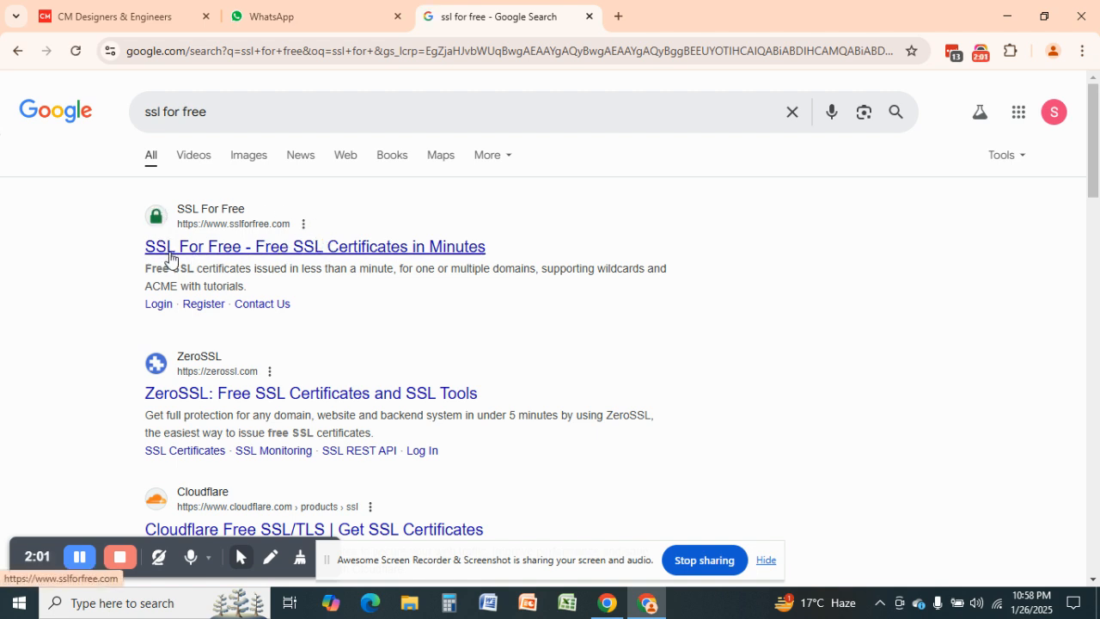
{"action": "left_click", "coordinate": [344, 255]}
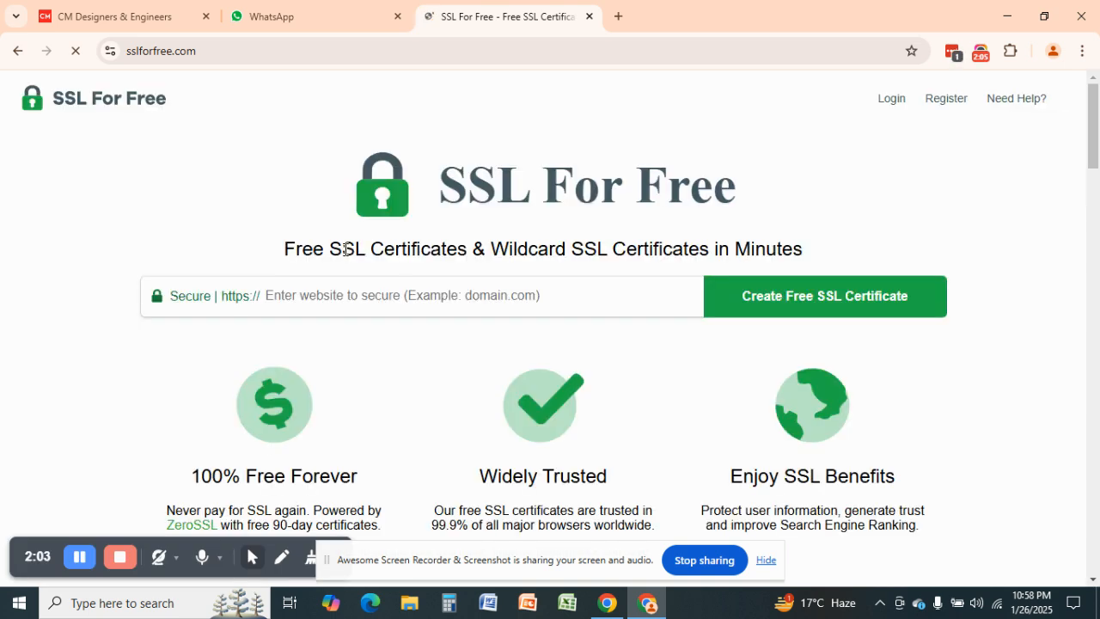
{"action": "scroll", "coordinate": [717, 221], "scroll_direction": "down", "scroll_amount": 1}
{"action": "scroll", "coordinate": [535, 206], "scroll_direction": "up", "scroll_amount": 1}
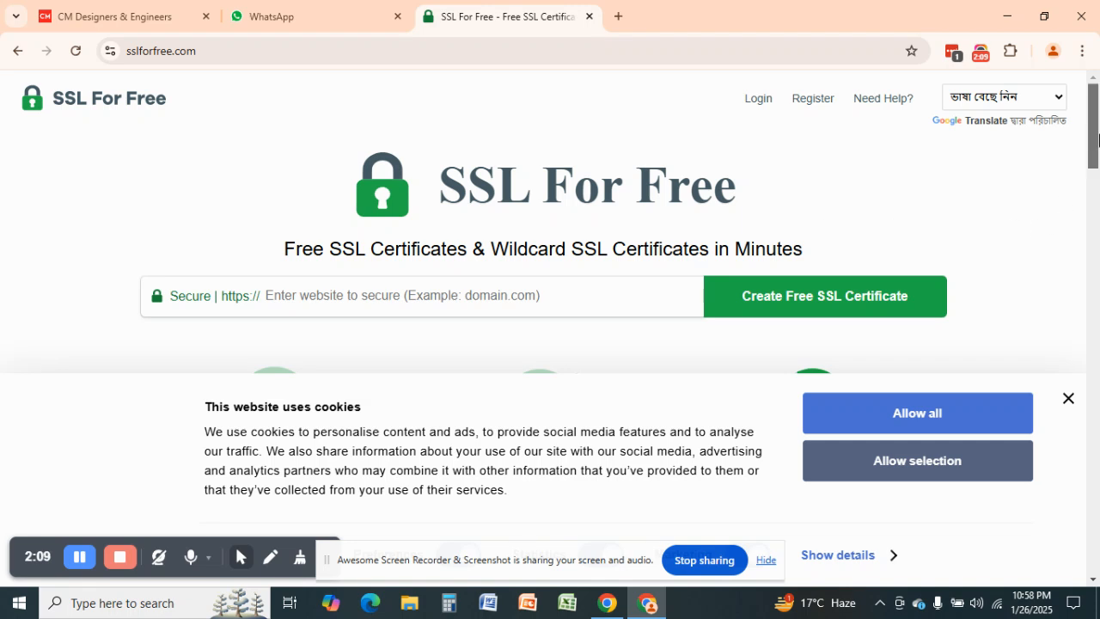
Copy cmaster.ca from the site's address bar and paste it into SSL For Free's website field
{"action": "left_click", "coordinate": [383, 297]}
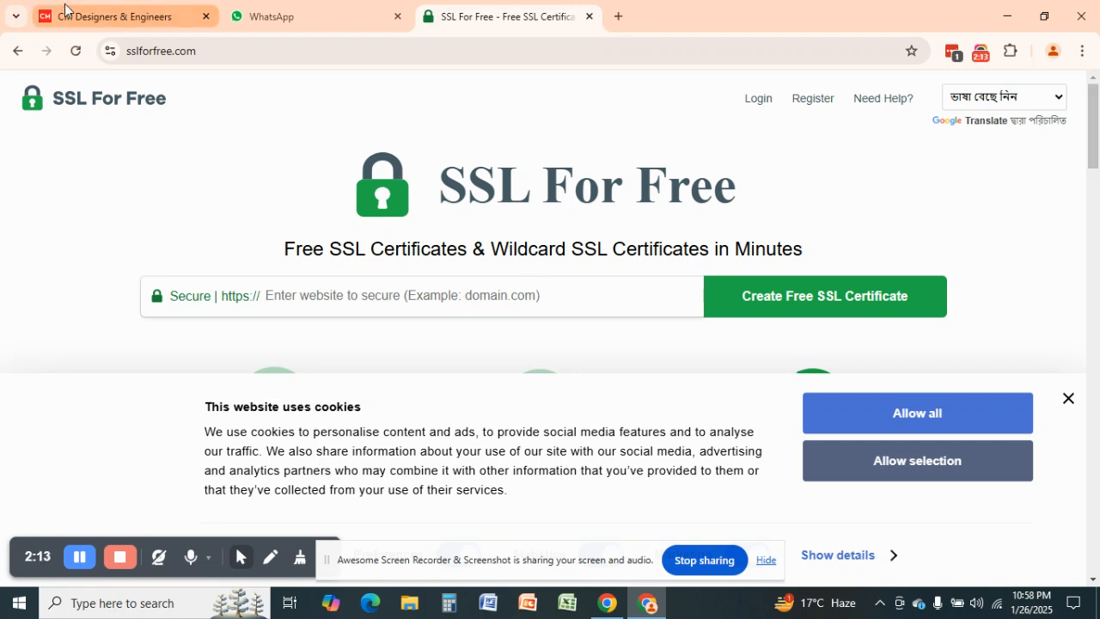
{"action": "left_click", "coordinate": [97, 14]}
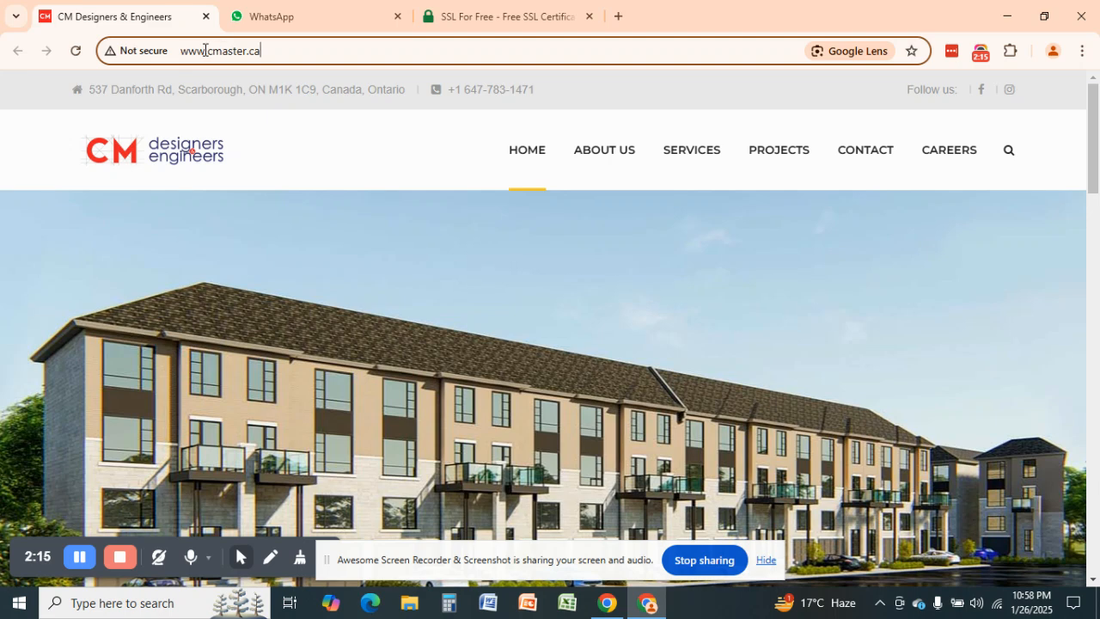
{"action": "left_click_drag", "start_coordinate": [206, 49], "coordinate": [393, 54]}
{"action": "key", "text": "ctrl+c"}
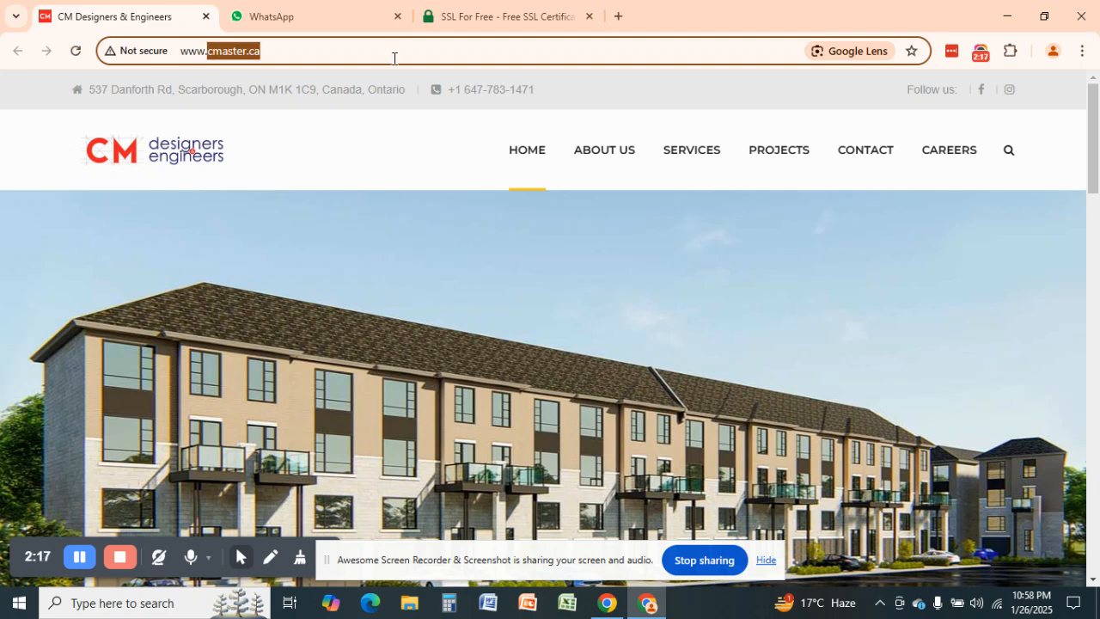
{"action": "left_click", "coordinate": [505, 14]}
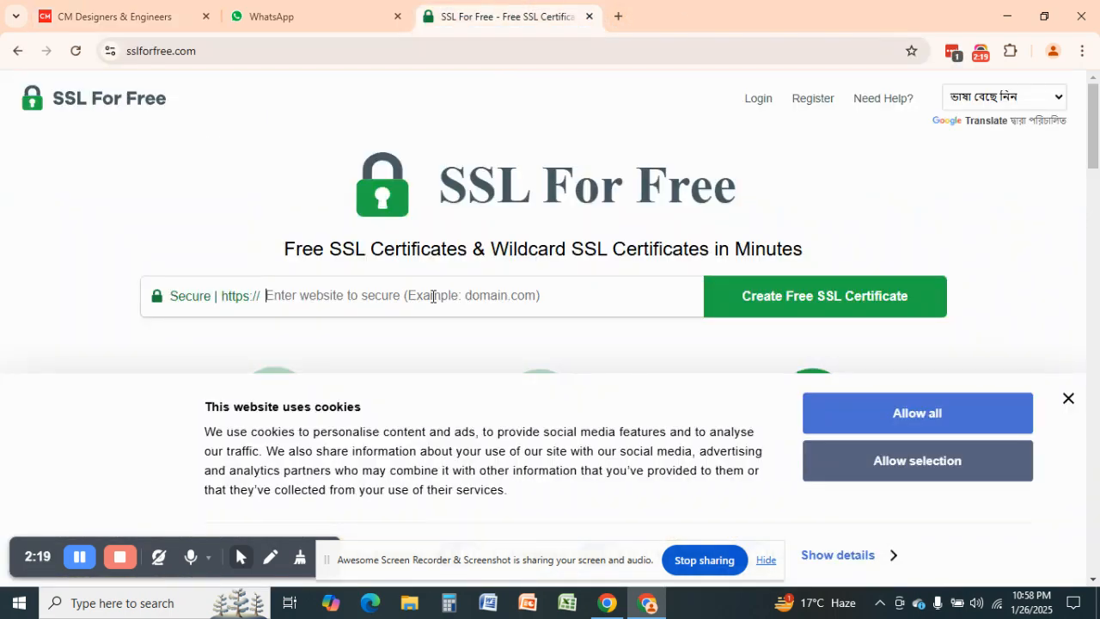
{"action": "key", "text": "ctrl+v"}
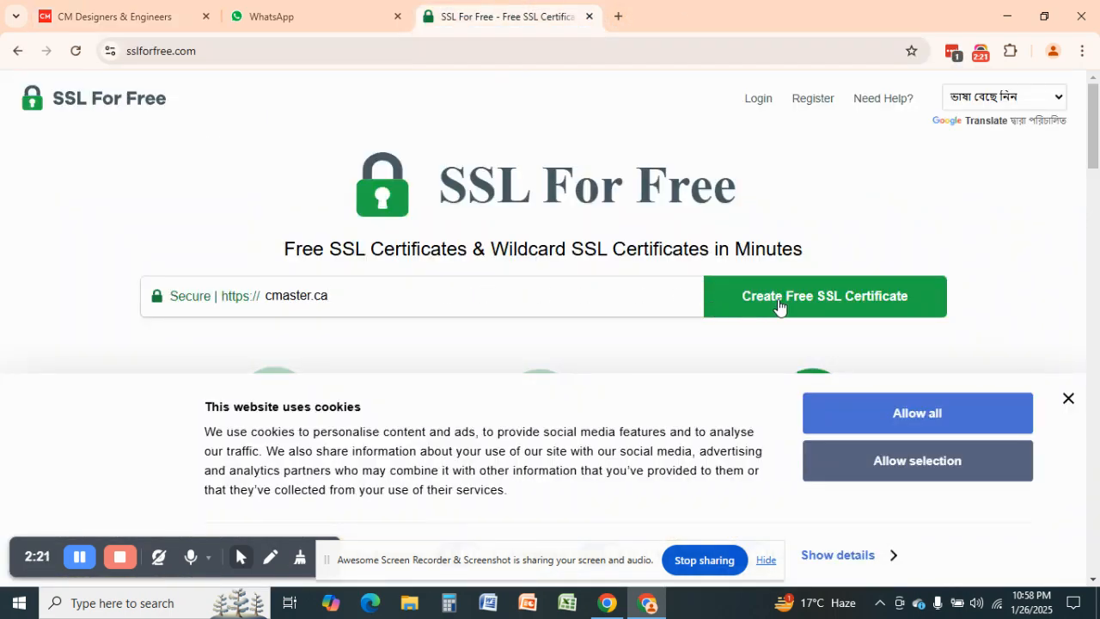
Accept cookies, start the free certificate for cmaster.ca, and clear the prefilled sign-up email
{"action": "left_click", "coordinate": [929, 416]}
{"action": "left_click", "coordinate": [810, 300]}
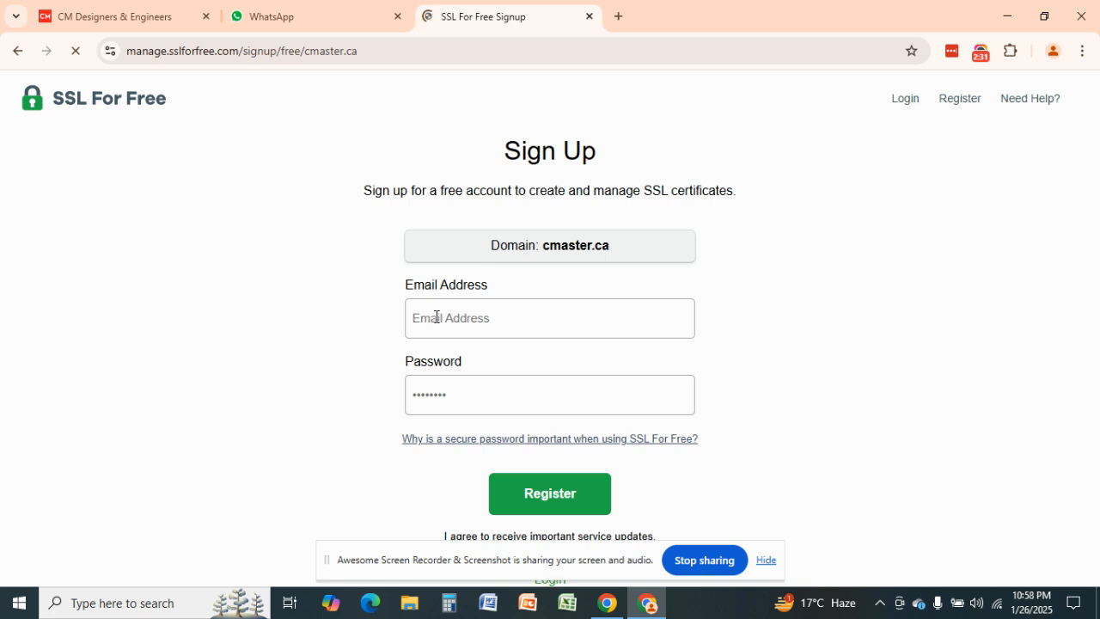
{"action": "left_click", "coordinate": [597, 328]}
{"action": "key", "text": "BackSpace"}
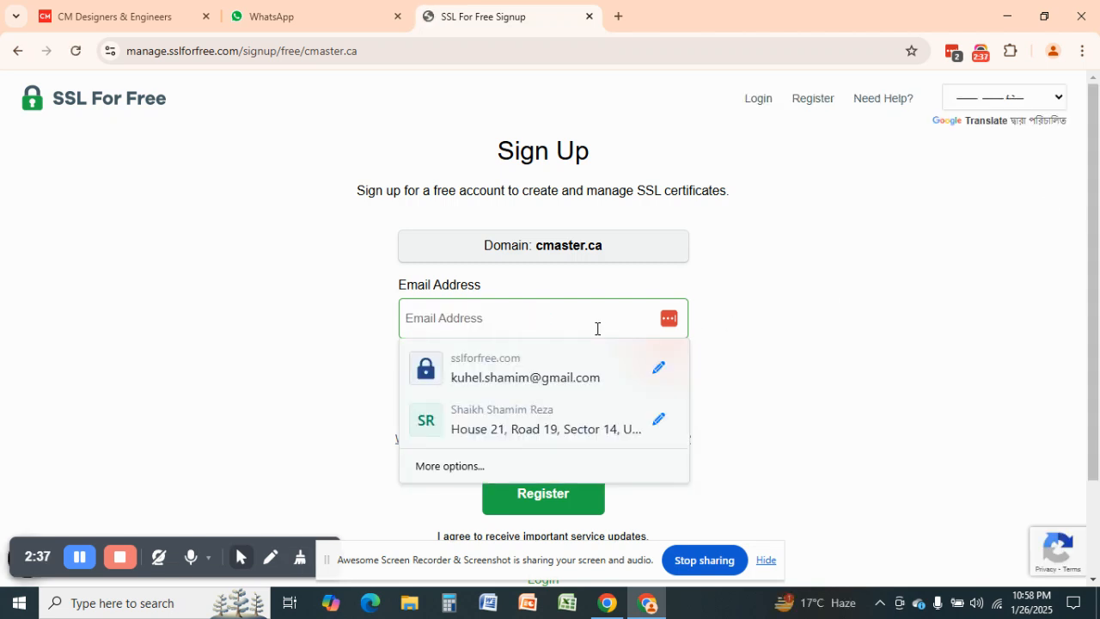
{"action": "left_click", "coordinate": [817, 309]}
{"action": "left_click", "coordinate": [484, 395]}
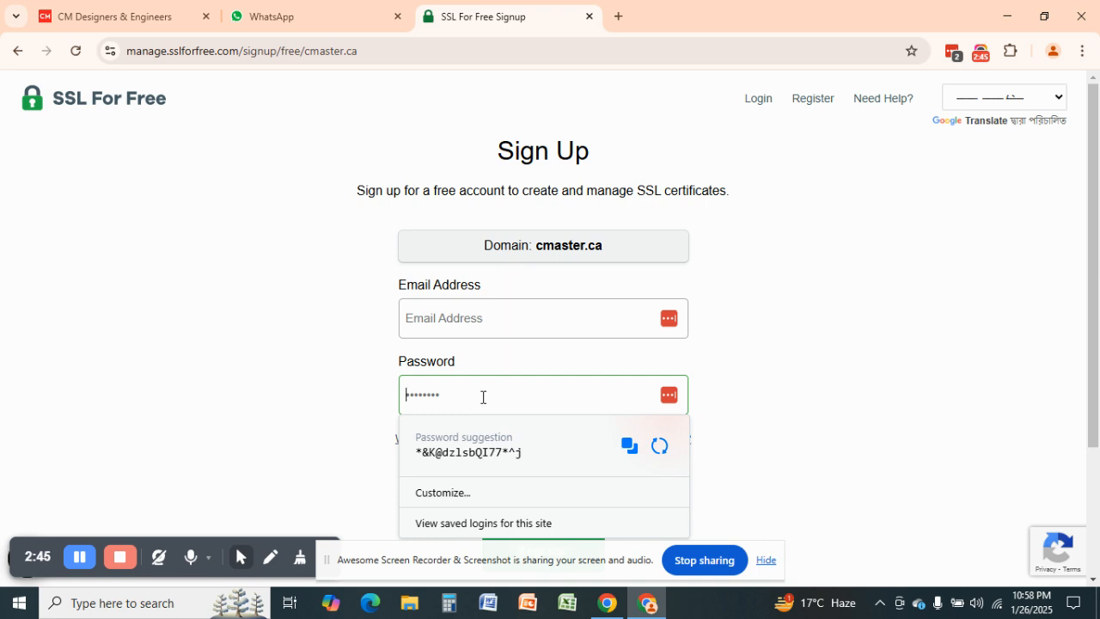
Enter the account email address and a password, then submit the sign-up form
{"action": "left_click", "coordinate": [487, 330]}
{"action": "type", "text": "f"}
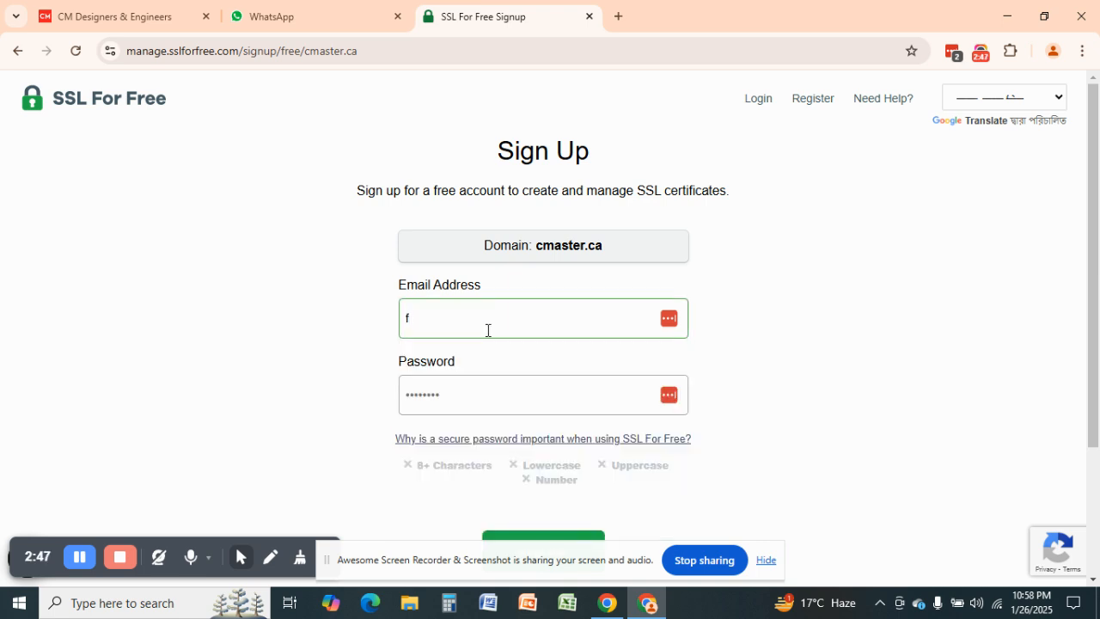
{"action": "key", "text": "BackSpace"}
{"action": "type", "text": "c"}
{"action": "key", "text": "BackSpace"}
{"action": "key", "text": "Tab"}
{"action": "type", "text": "******"}
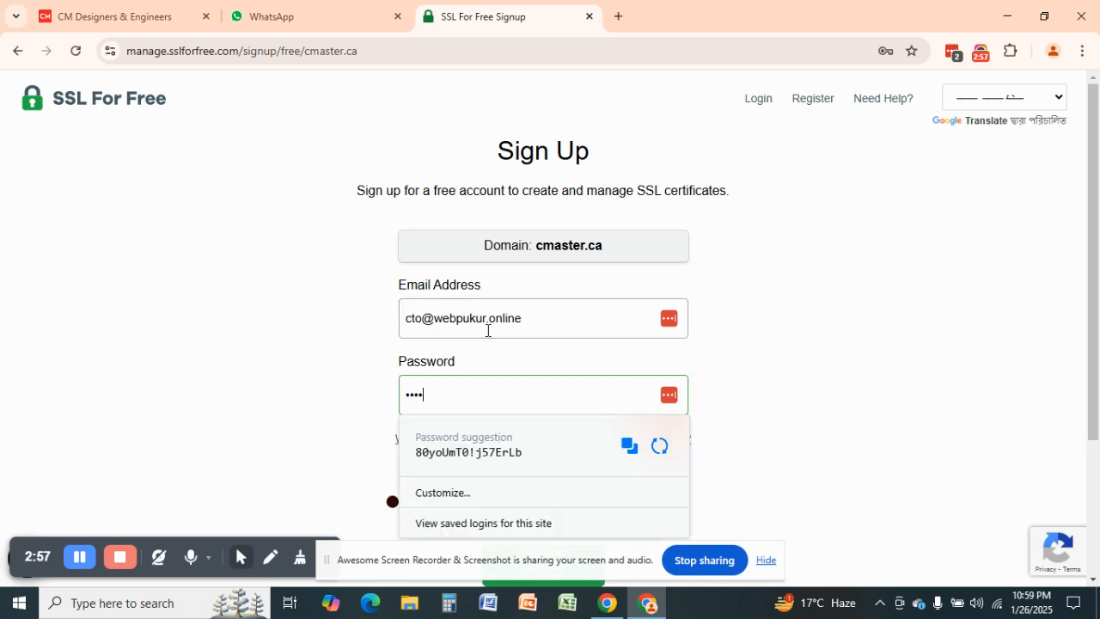
{"action": "type", "text": "*"}
{"action": "left_click", "coordinate": [859, 344]}
{"action": "scroll", "coordinate": [859, 348], "scroll_direction": "down", "scroll_amount": 1}
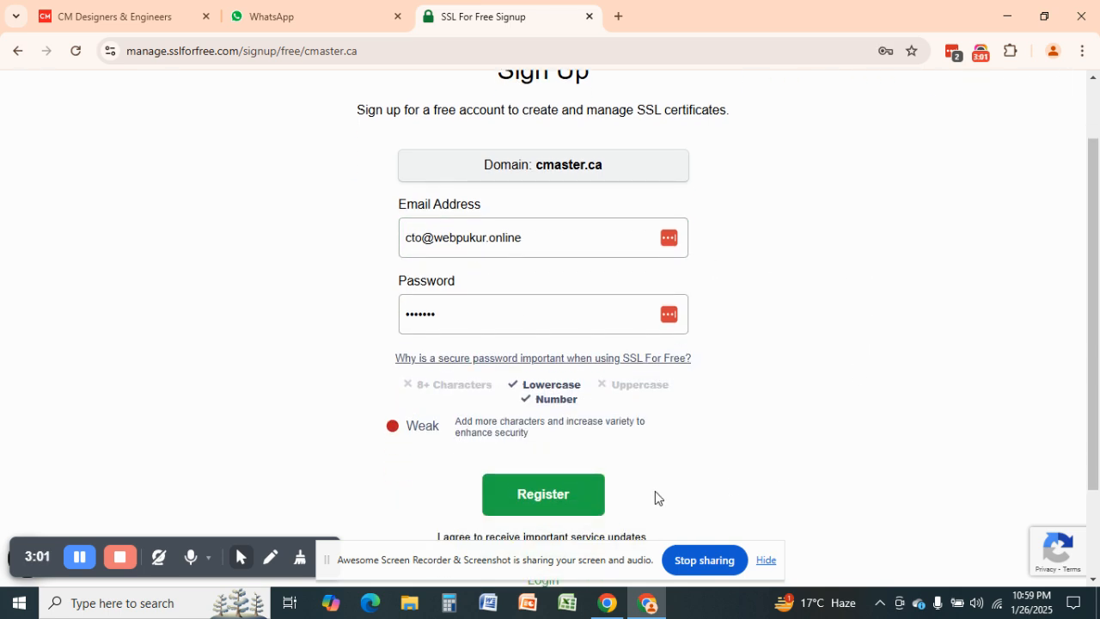
{"action": "left_click", "coordinate": [542, 497]}
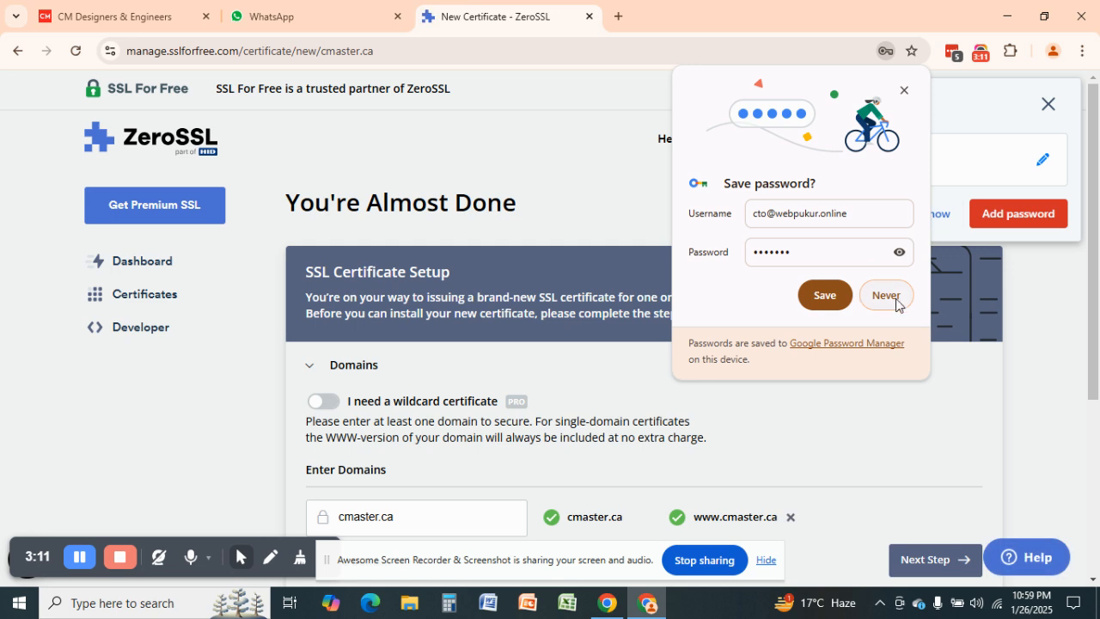
Decline Chrome's offers to save the password
{"action": "left_click", "coordinate": [882, 294]}
{"action": "left_click", "coordinate": [927, 212]}
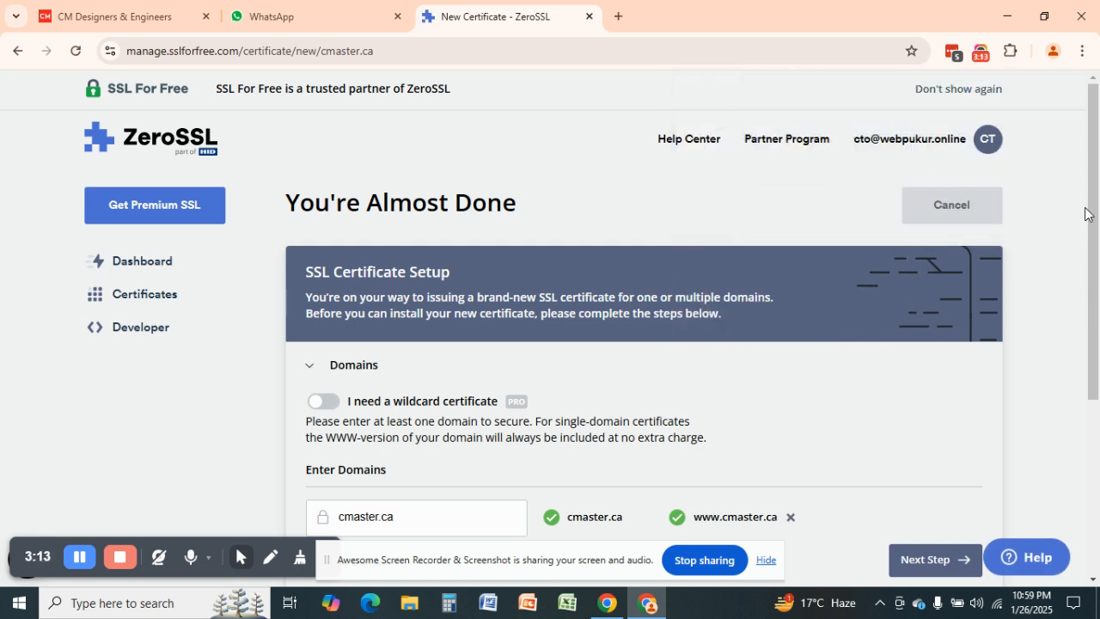
{"action": "left_click_drag", "start_coordinate": [1093, 203], "coordinate": [1096, 324]}
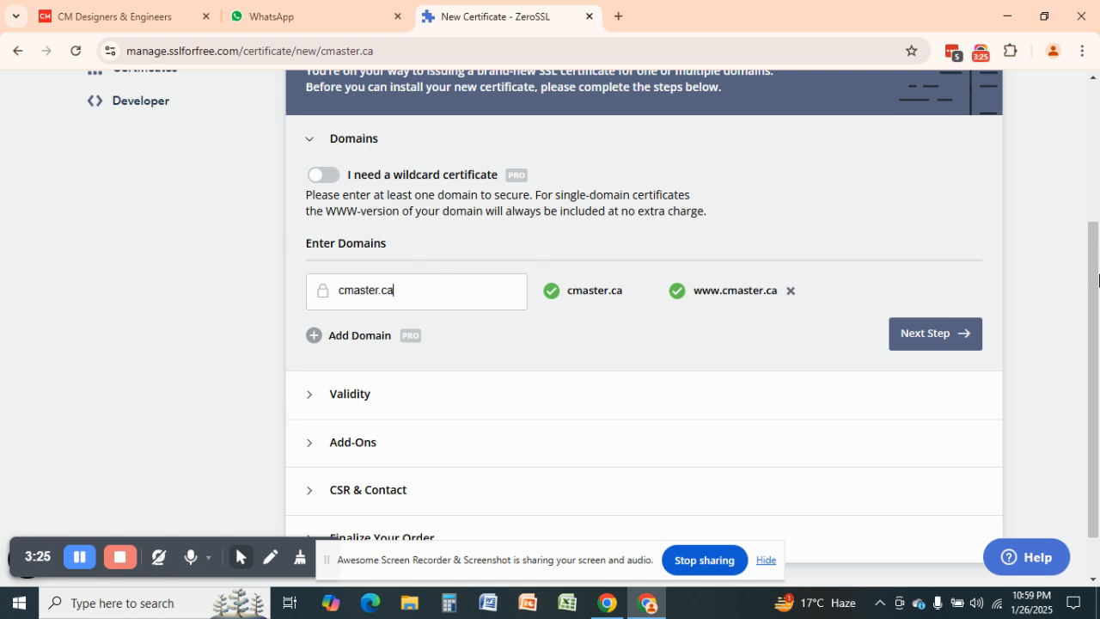
{"action": "scroll", "coordinate": [545, 269], "scroll_direction": "down", "scroll_amount": 1}
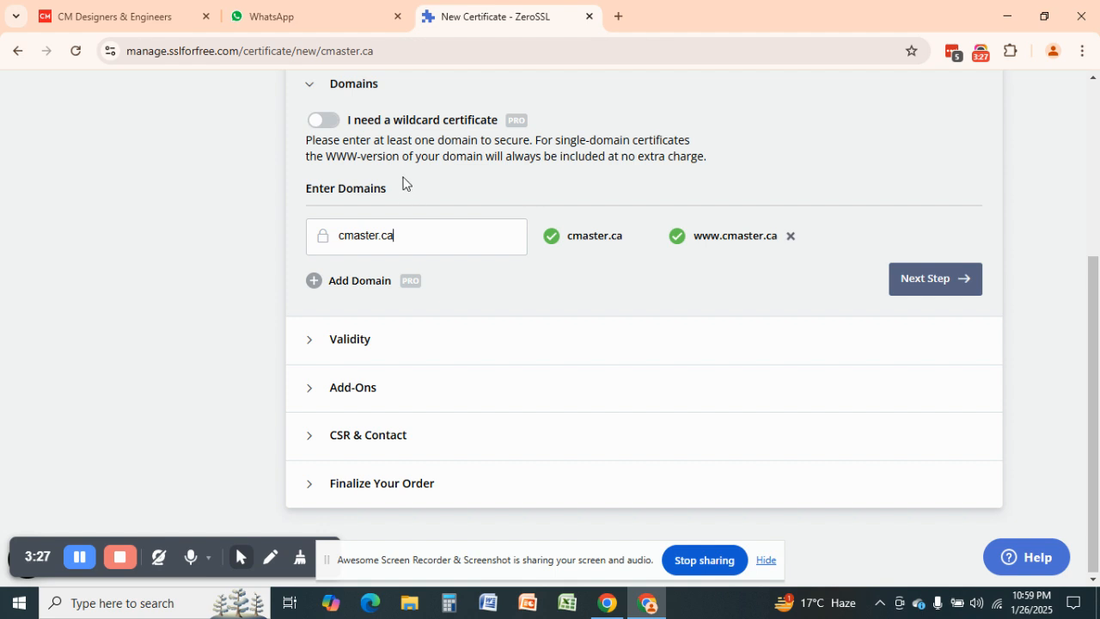
{"action": "left_click_drag", "start_coordinate": [1099, 327], "coordinate": [1099, 346]}
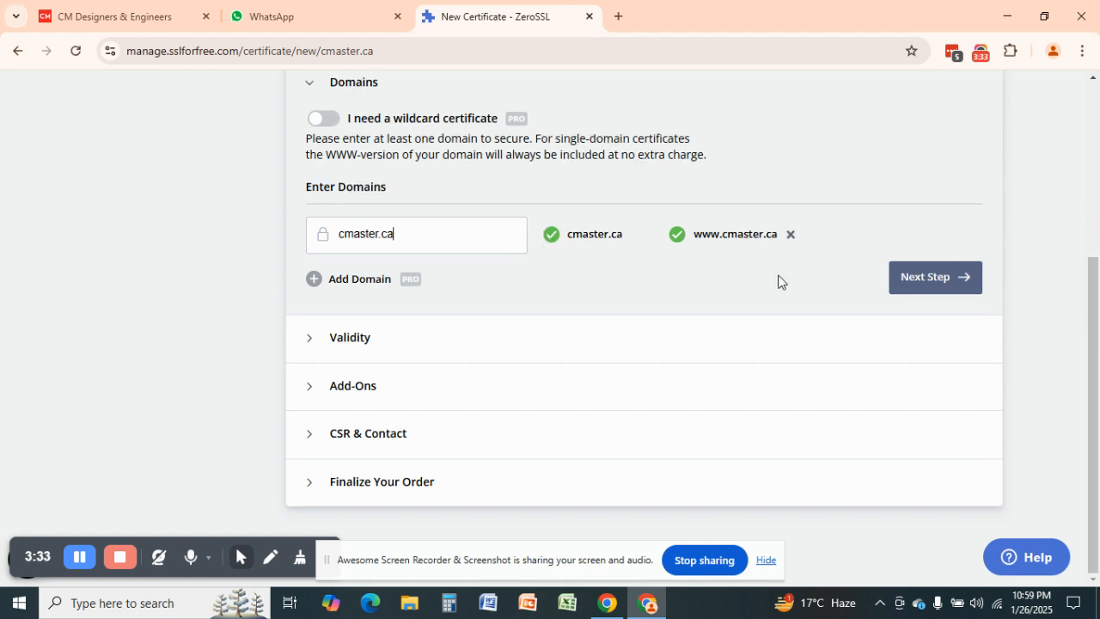
Confirm cmaster.ca as the domain and choose a 90-Day Certificate validity
{"action": "left_click", "coordinate": [906, 284]}
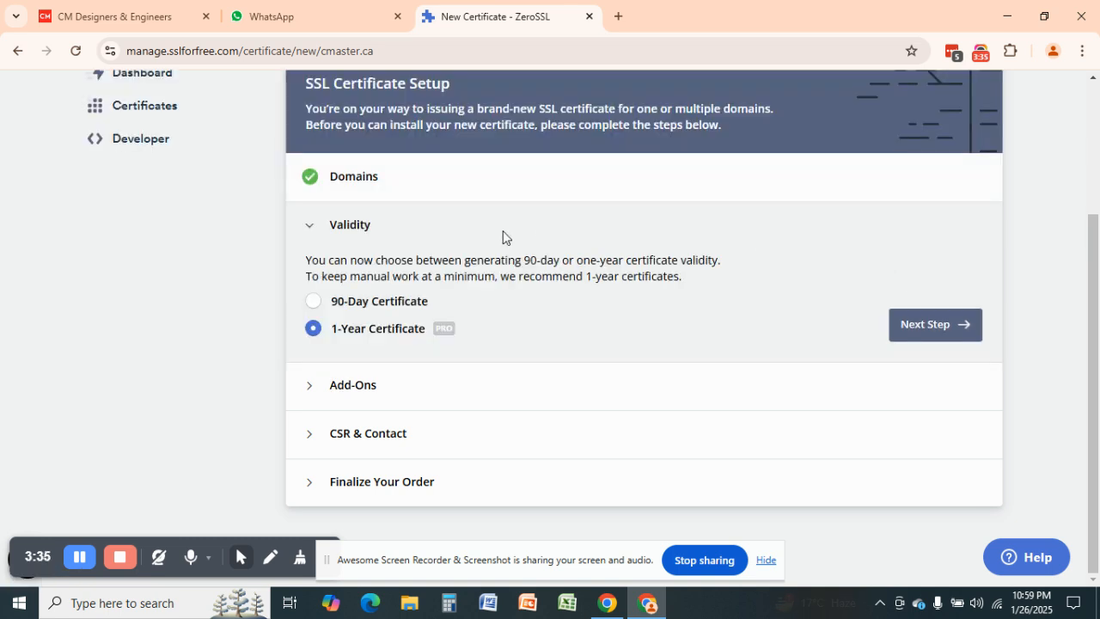
{"action": "mouse_move", "coordinate": [439, 332]}
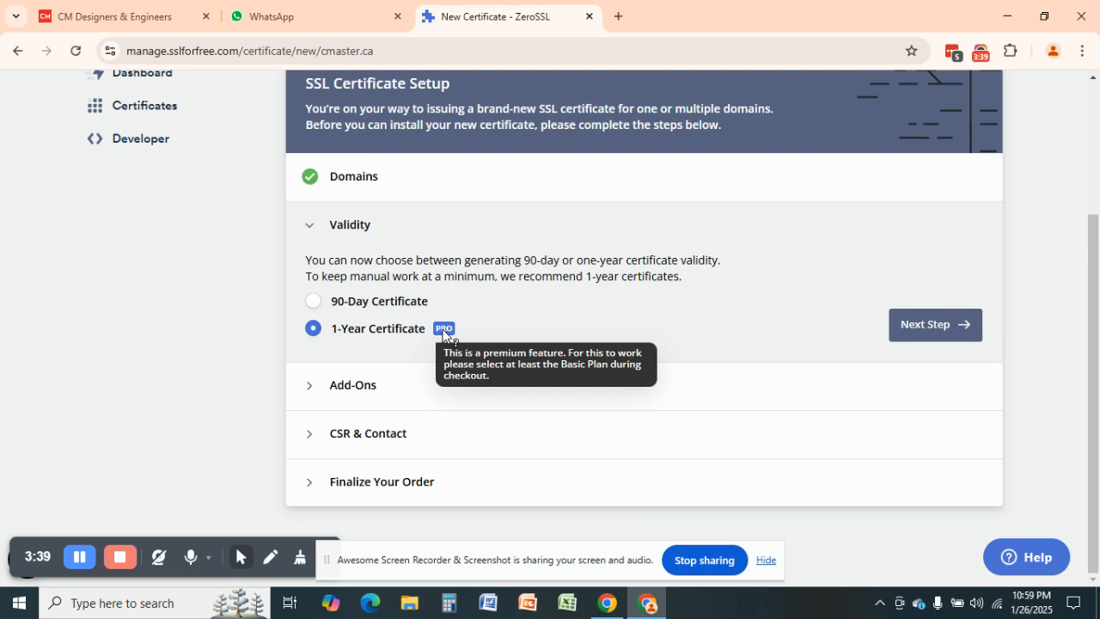
{"action": "left_click", "coordinate": [342, 306]}
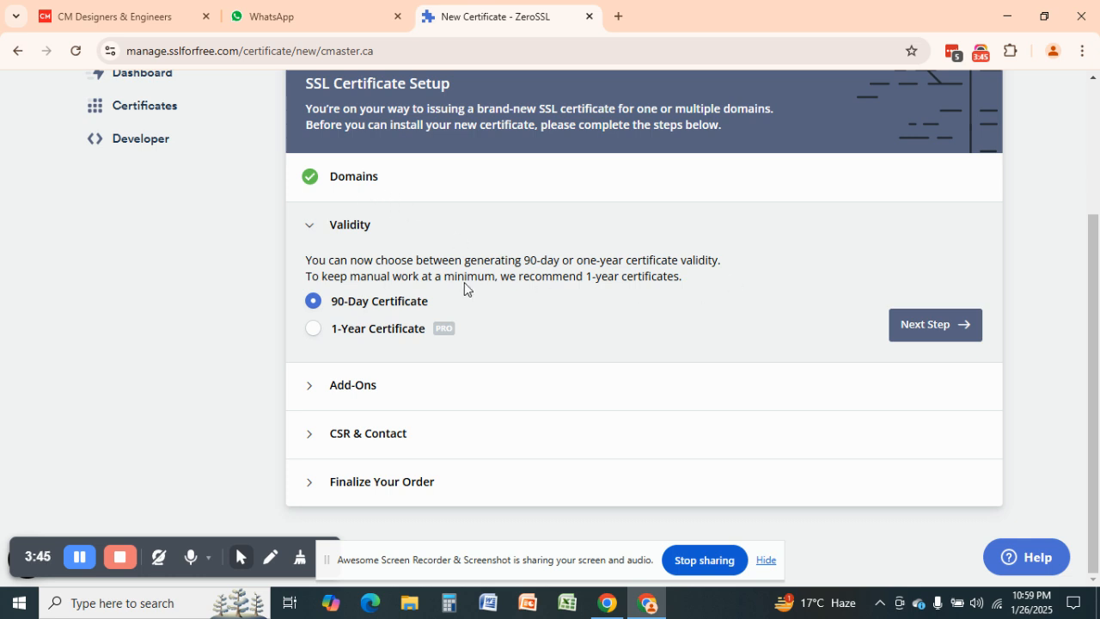
{"action": "left_click", "coordinate": [953, 331]}
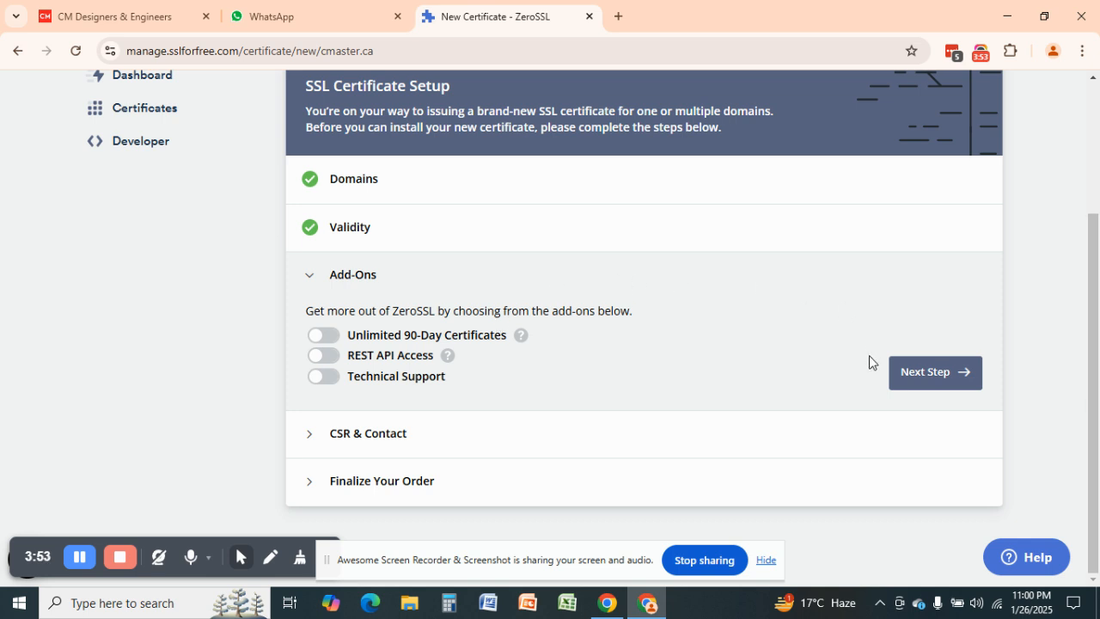
Skip add-ons, keep the auto-generated CSR, and finalize the order on the Free plan
{"action": "left_click", "coordinate": [936, 374]}
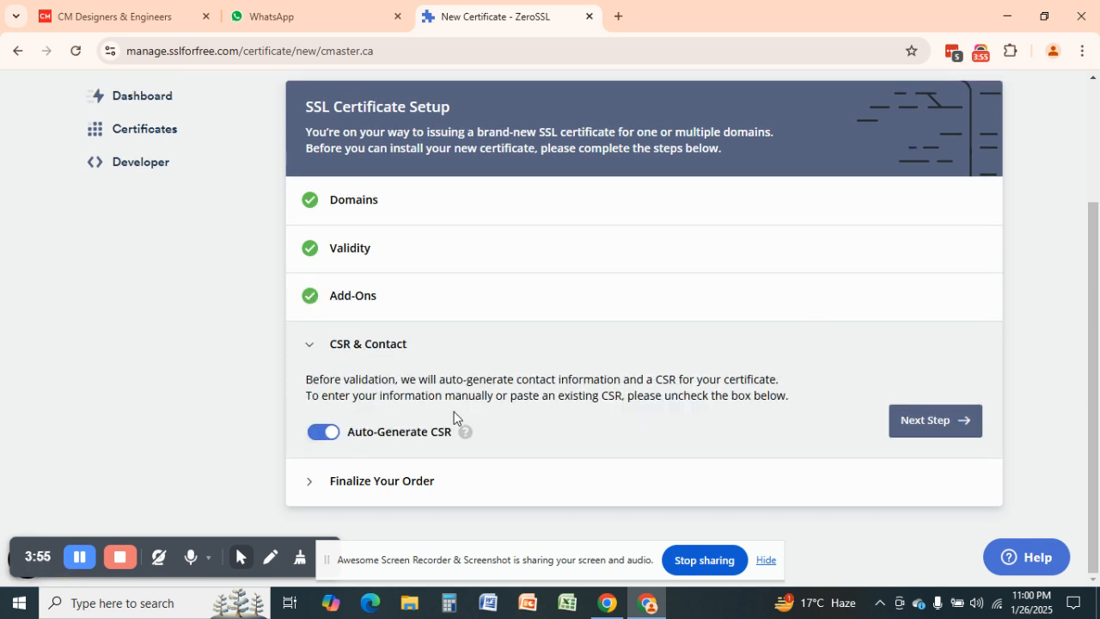
{"action": "left_click", "coordinate": [933, 421]}
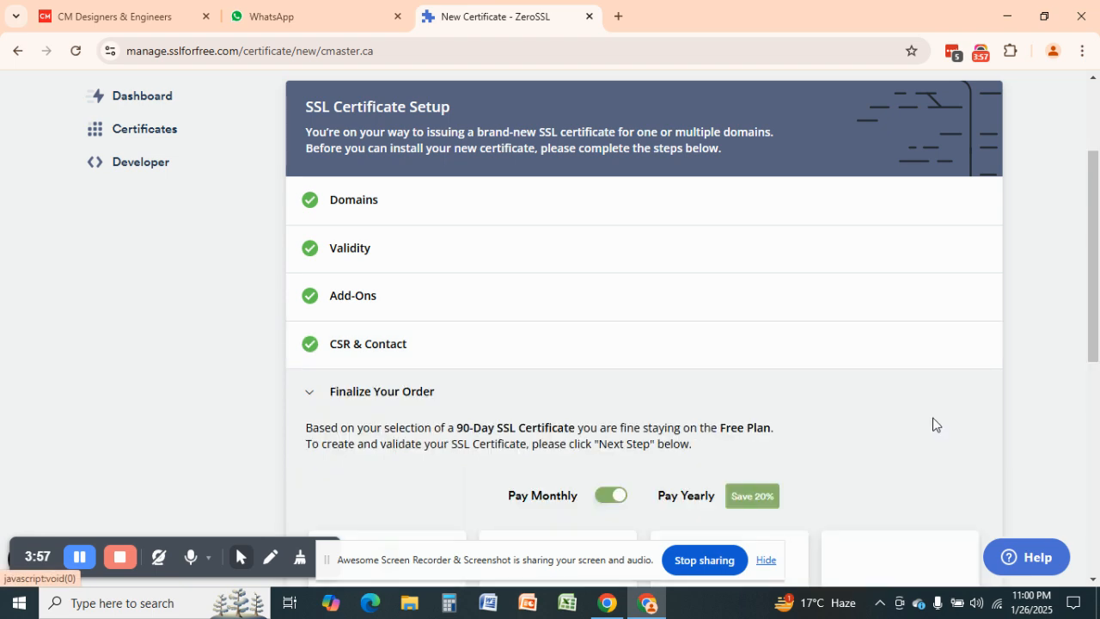
{"action": "left_click_drag", "start_coordinate": [1099, 259], "coordinate": [1098, 417]}
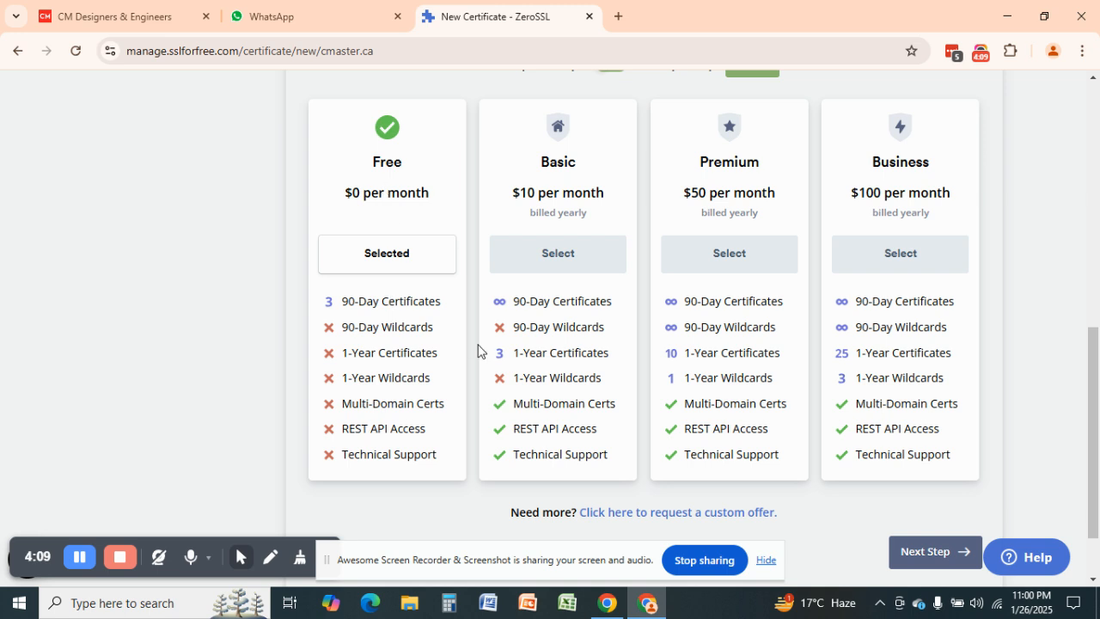
{"action": "scroll", "coordinate": [1094, 375], "scroll_direction": "down", "scroll_amount": 1}
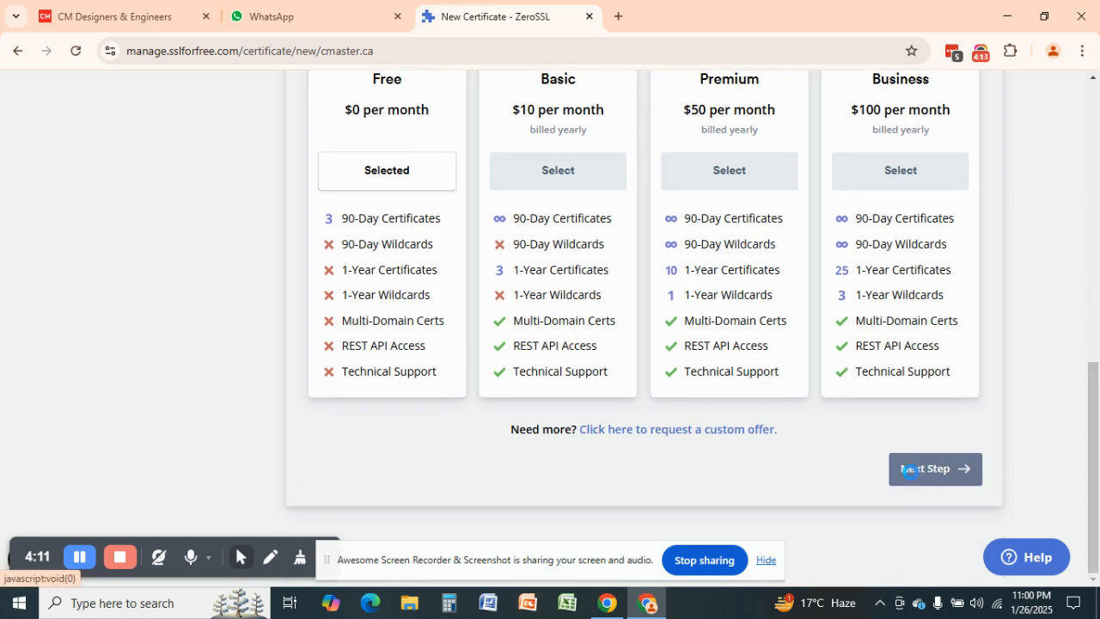
{"action": "left_click", "coordinate": [909, 470]}
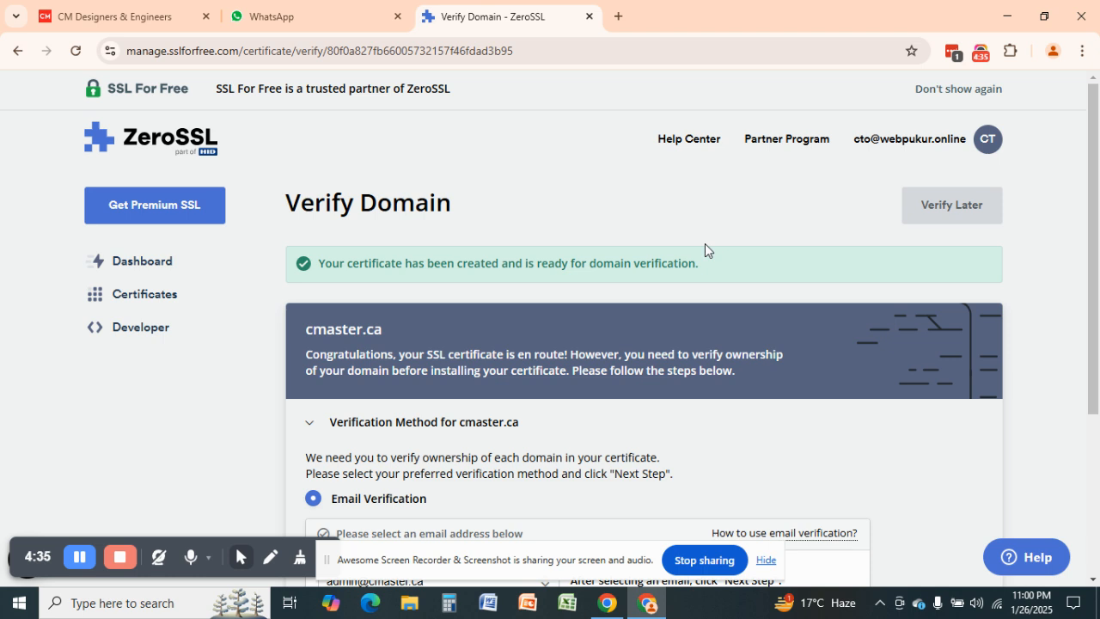
{"action": "left_click_drag", "start_coordinate": [1098, 201], "coordinate": [1098, 302]}
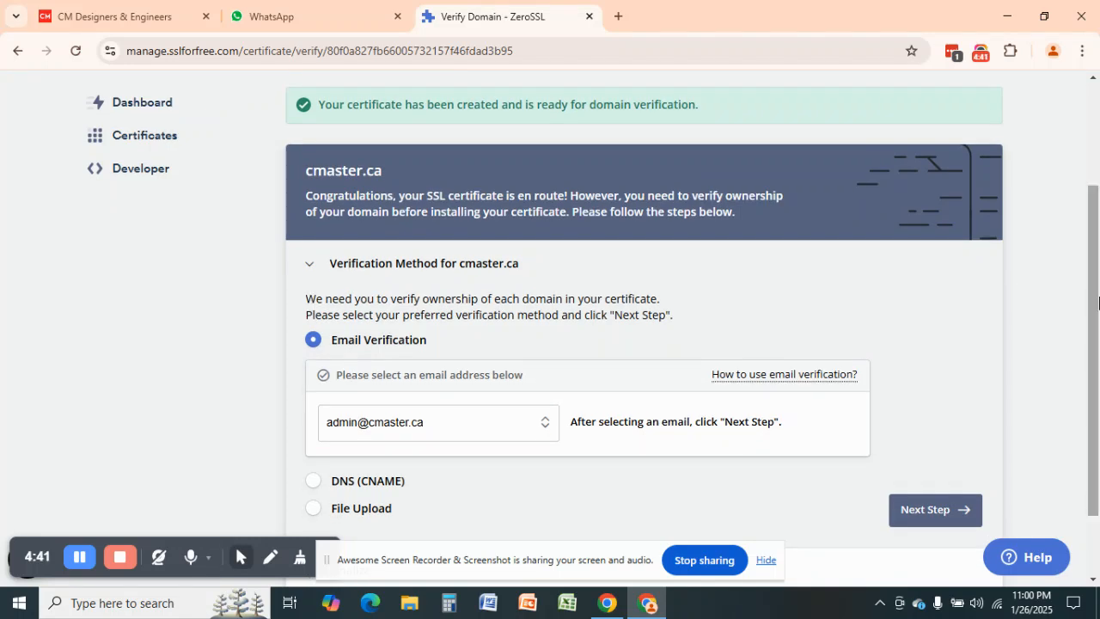
{"action": "left_click_drag", "start_coordinate": [1098, 303], "coordinate": [1097, 334]}
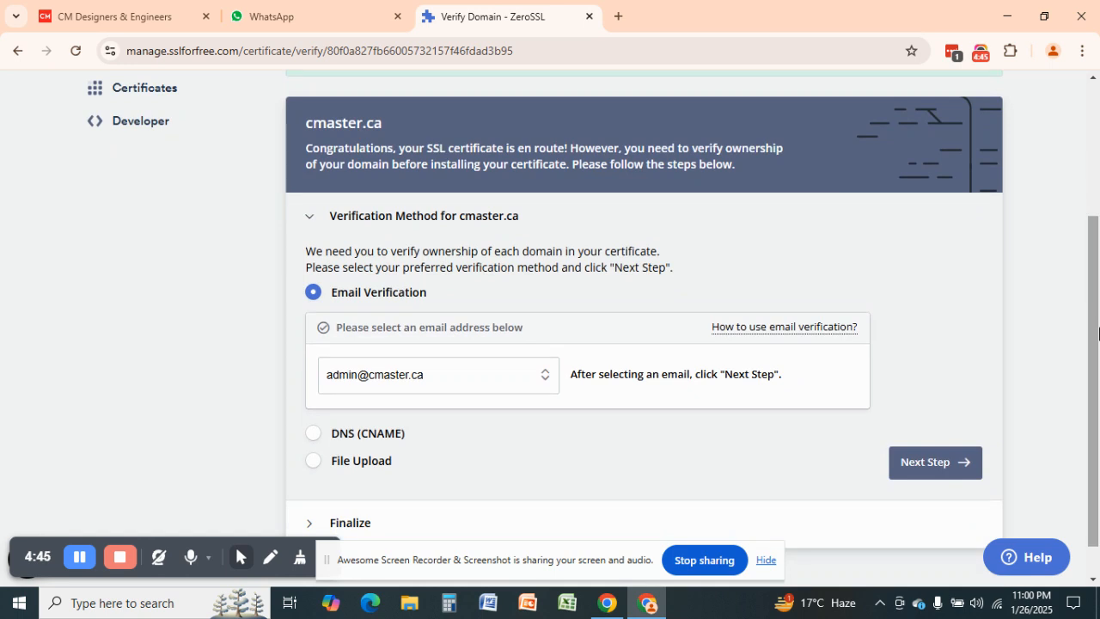
{"action": "left_click_drag", "start_coordinate": [1098, 316], "coordinate": [1098, 352]}
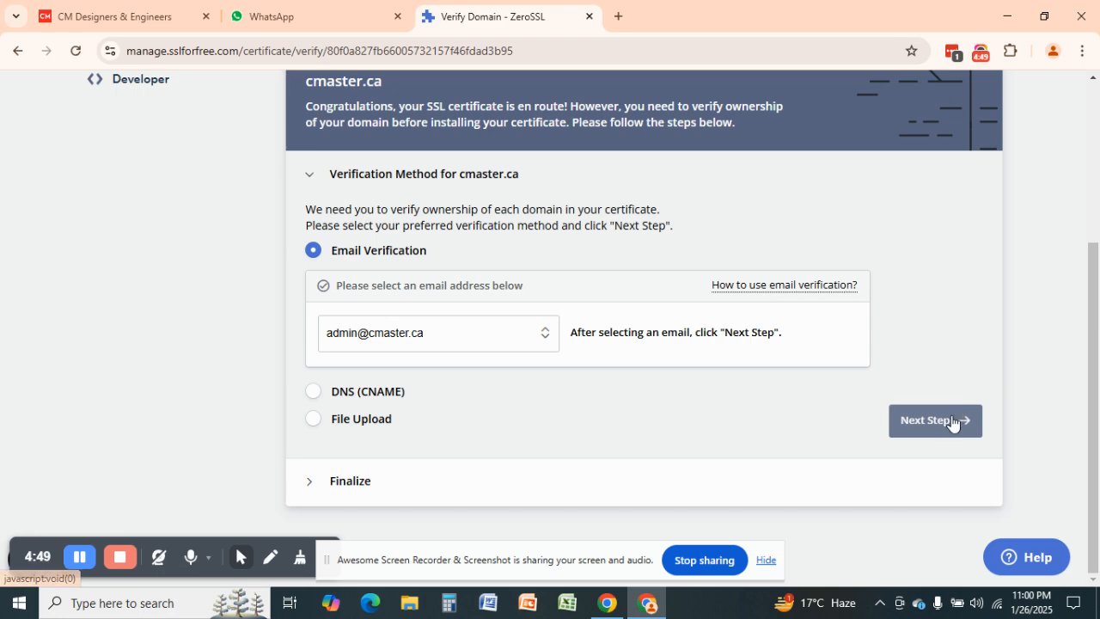
{"action": "left_click", "coordinate": [981, 53]}
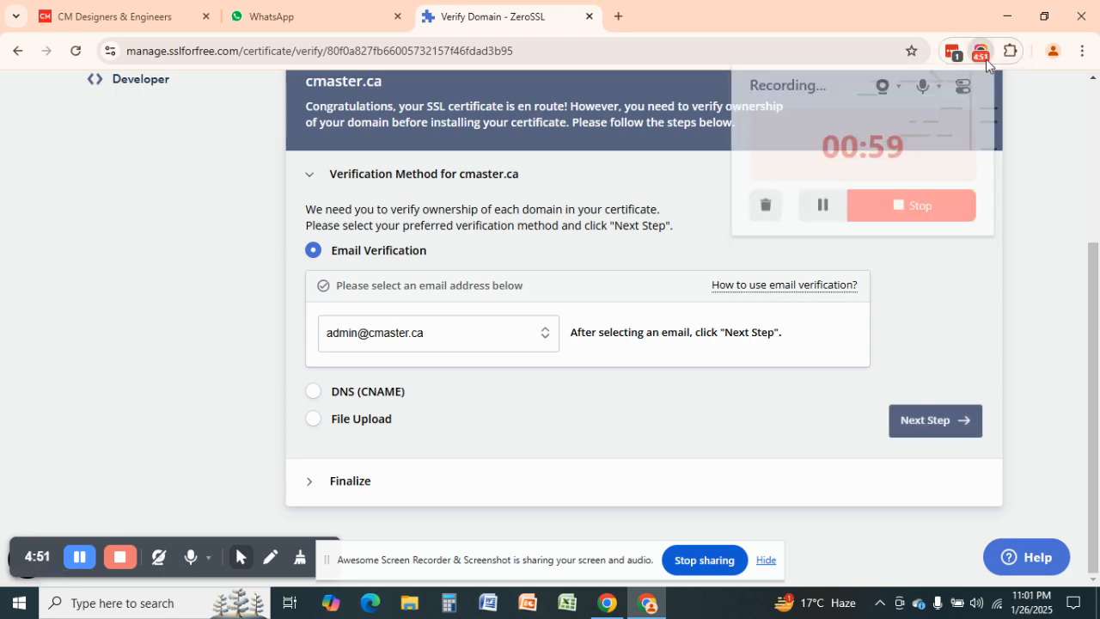